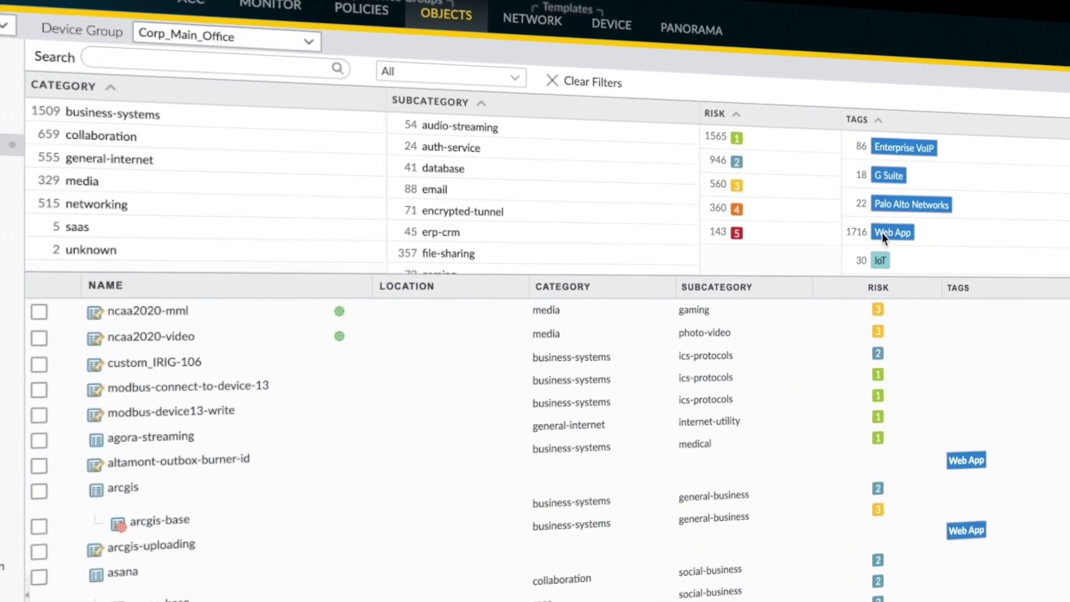
Filter the application catalog by the Web App tag and the file-sharing subcategory, then scroll the results
click(883, 233)
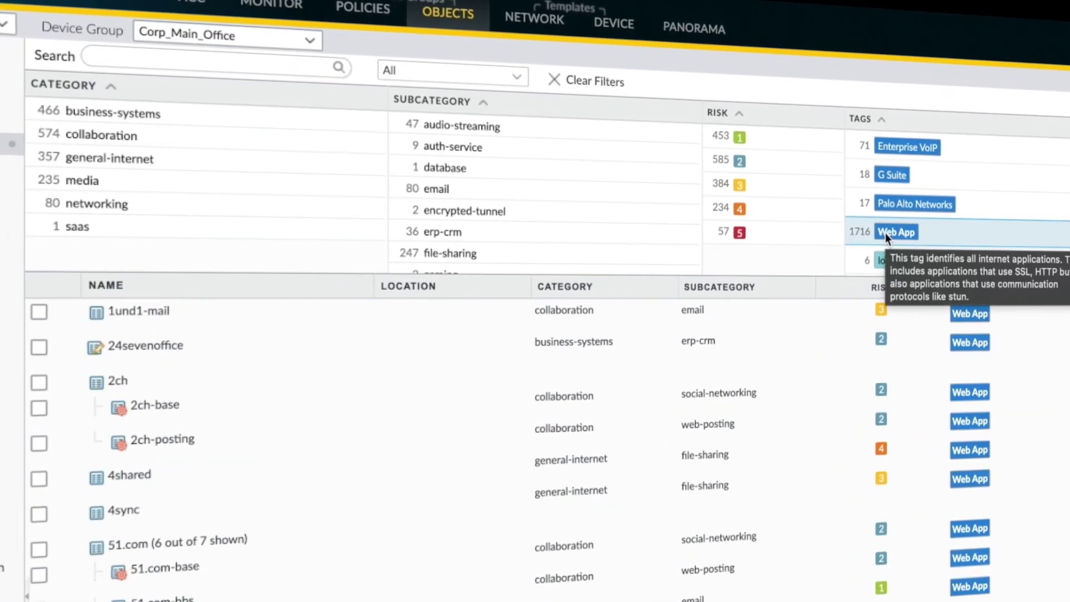
scroll(487, 225, down, 3)
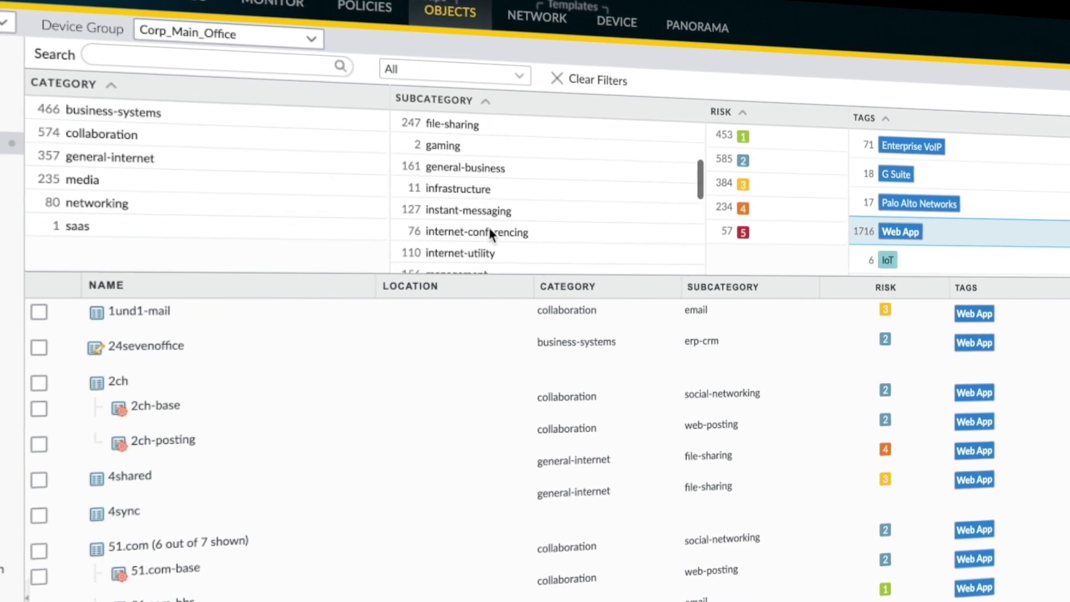
click(456, 125)
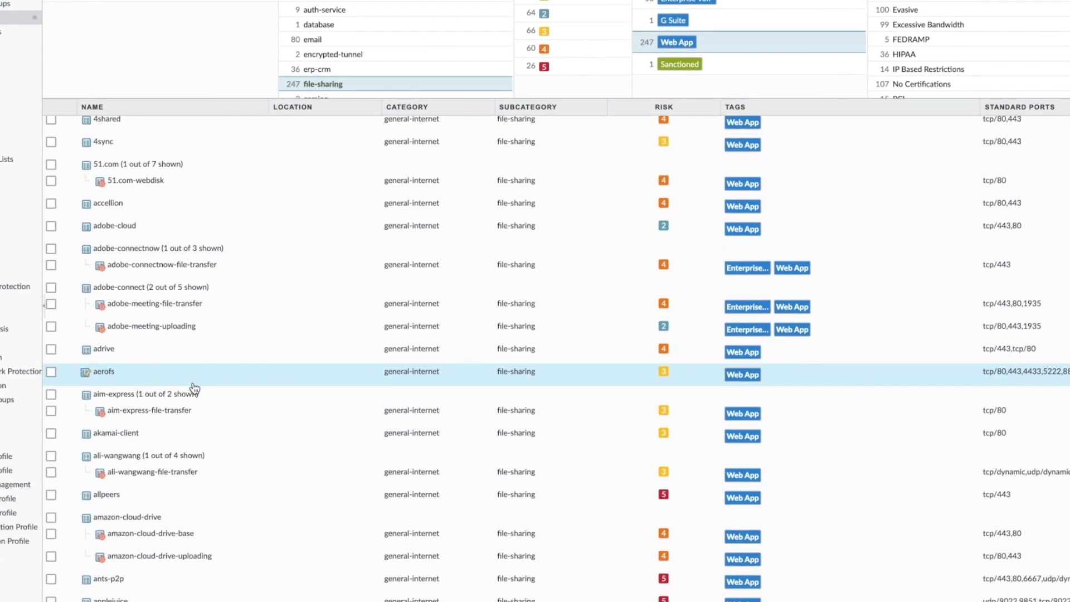
scroll(194, 388, down, 6)
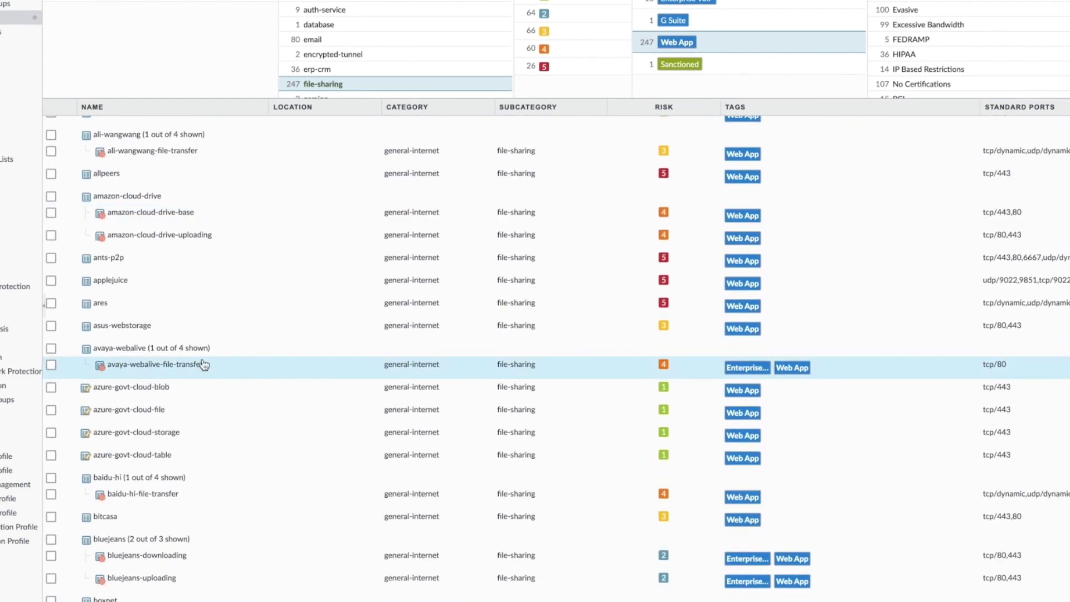
scroll(203, 363, down, 3)
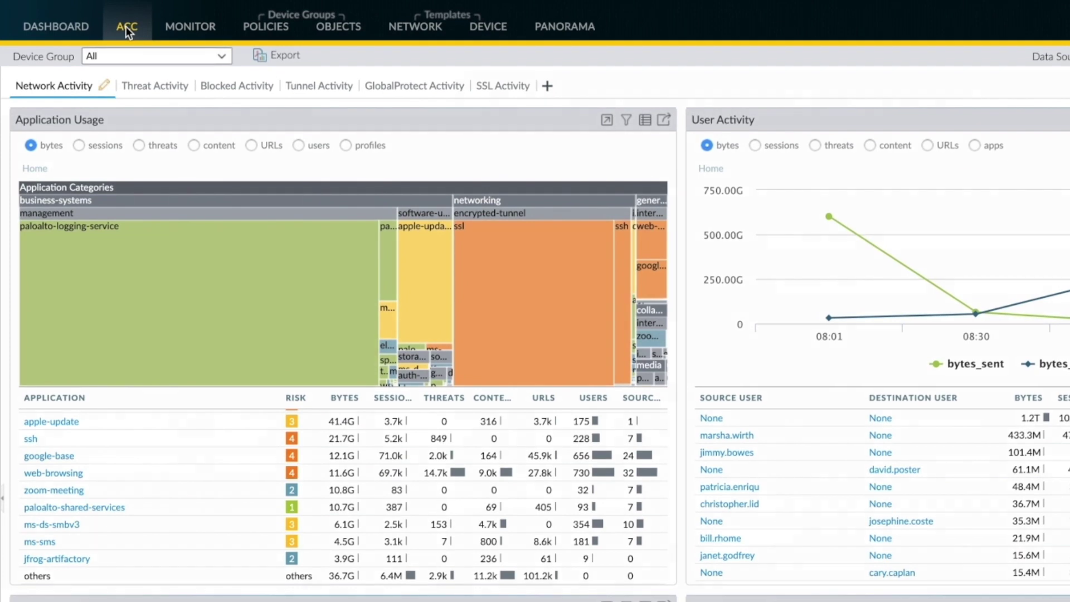
In ACC, drill the Application Usage treemap into the general-internet file-sharing apps
click(125, 25)
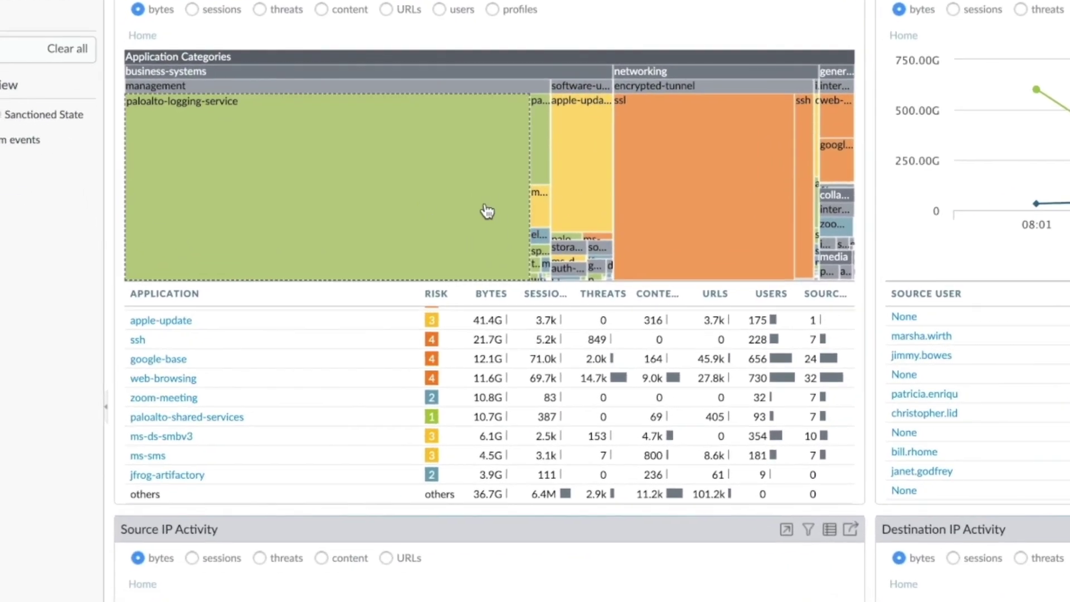
mouse_move(347, 325)
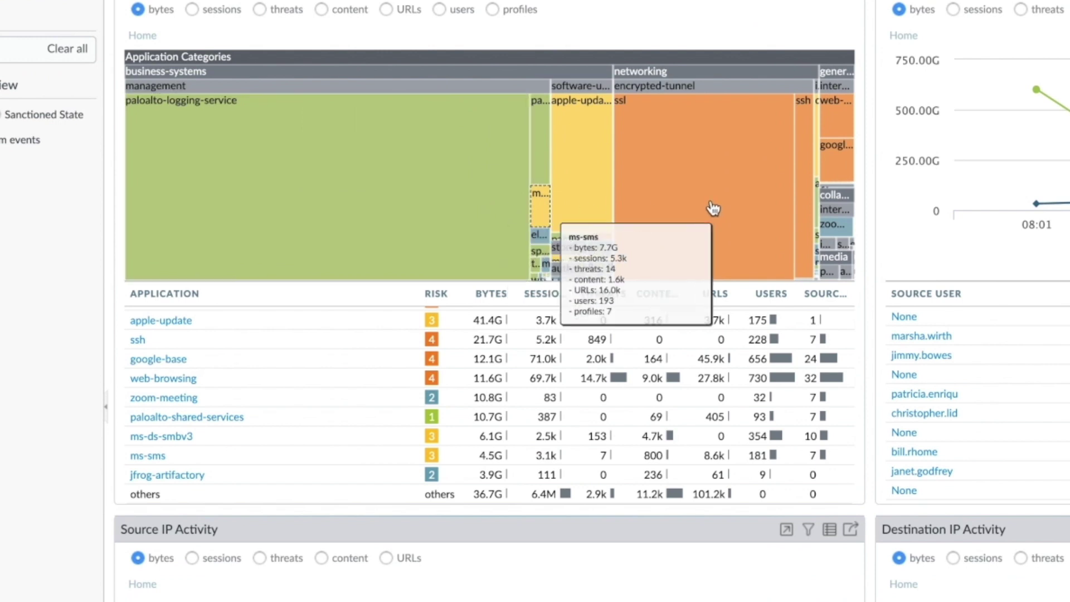
mouse_move(717, 209)
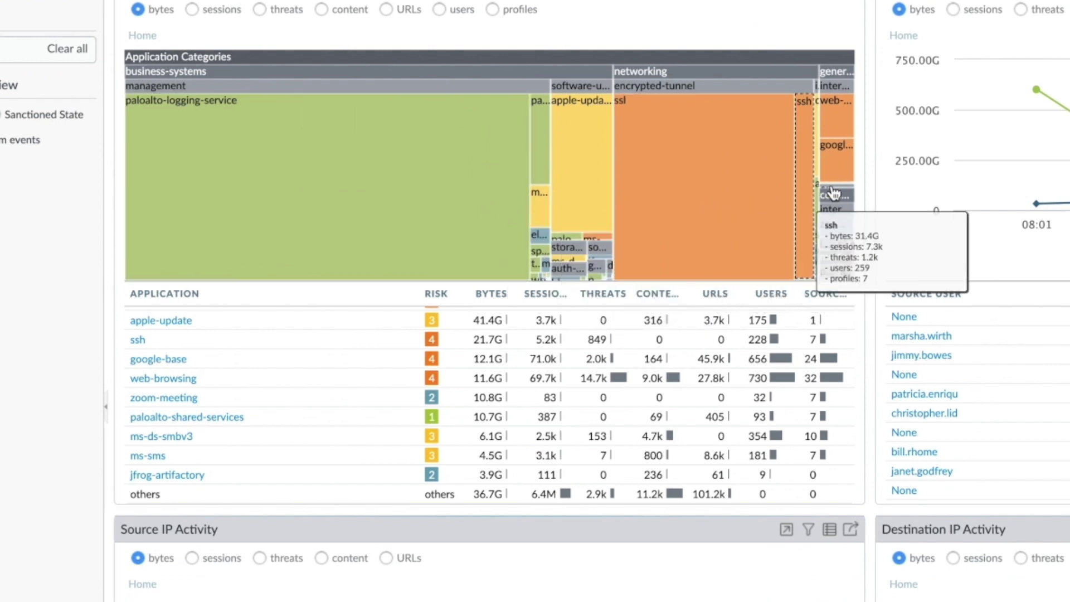
mouse_move(836, 193)
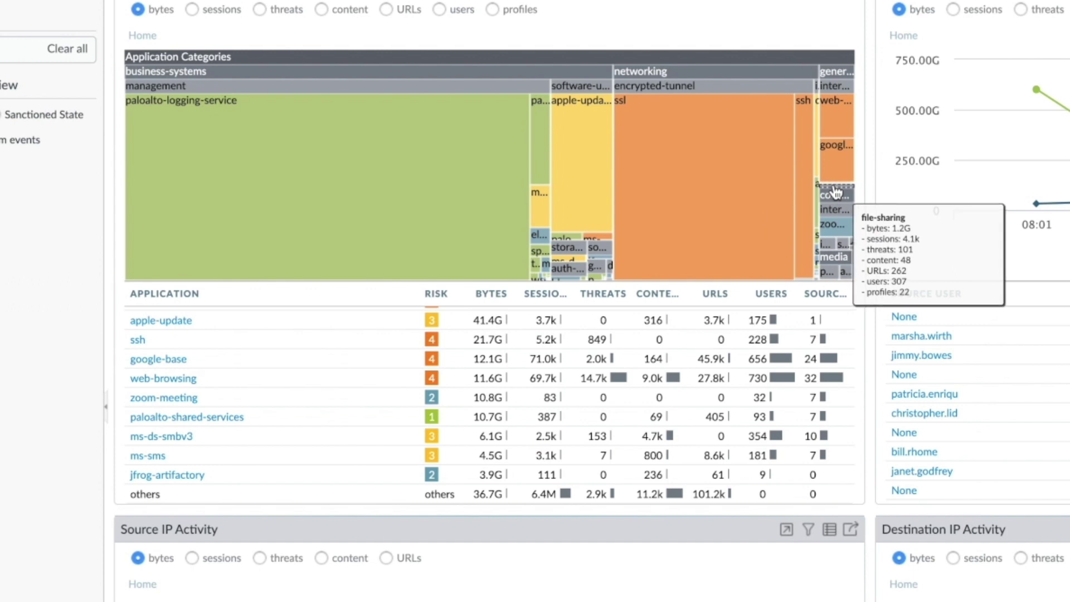
click(835, 193)
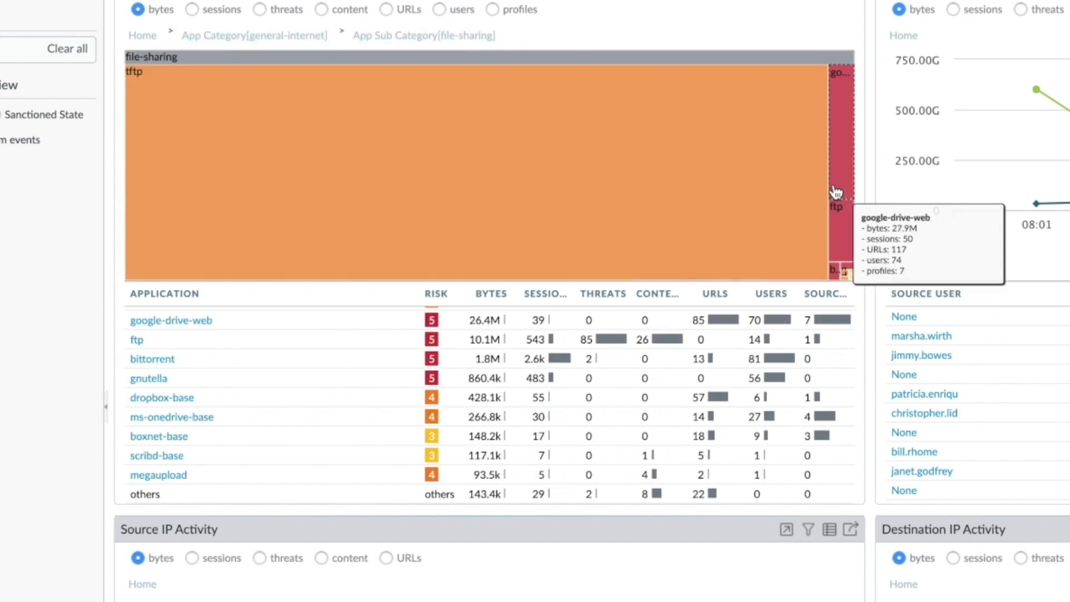
Choose Value from the bittorrent entry's dropdown to see its application details
mouse_move(519, 217)
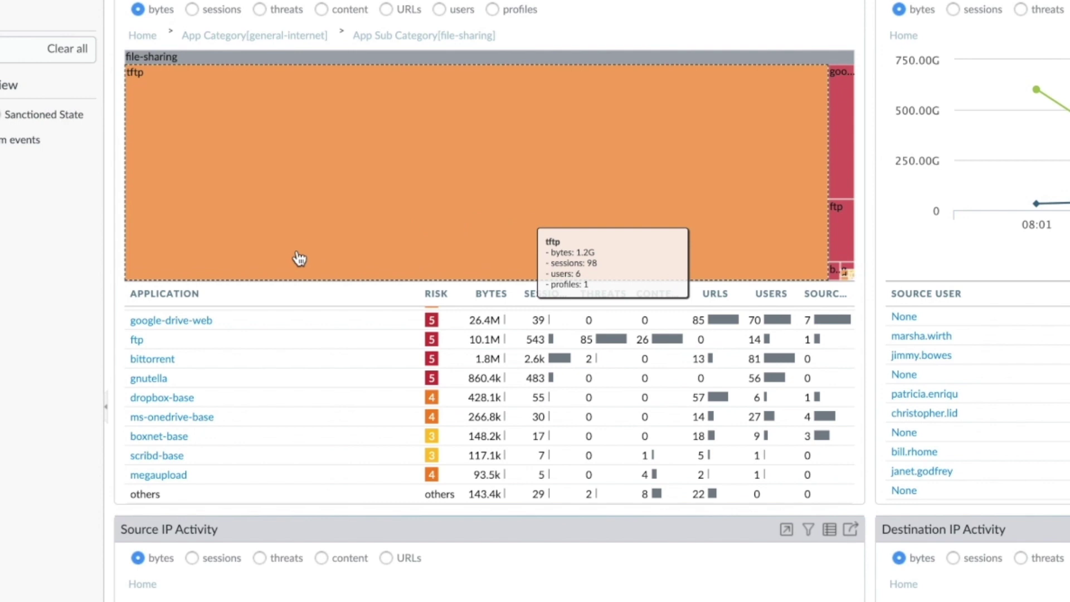
mouse_move(223, 360)
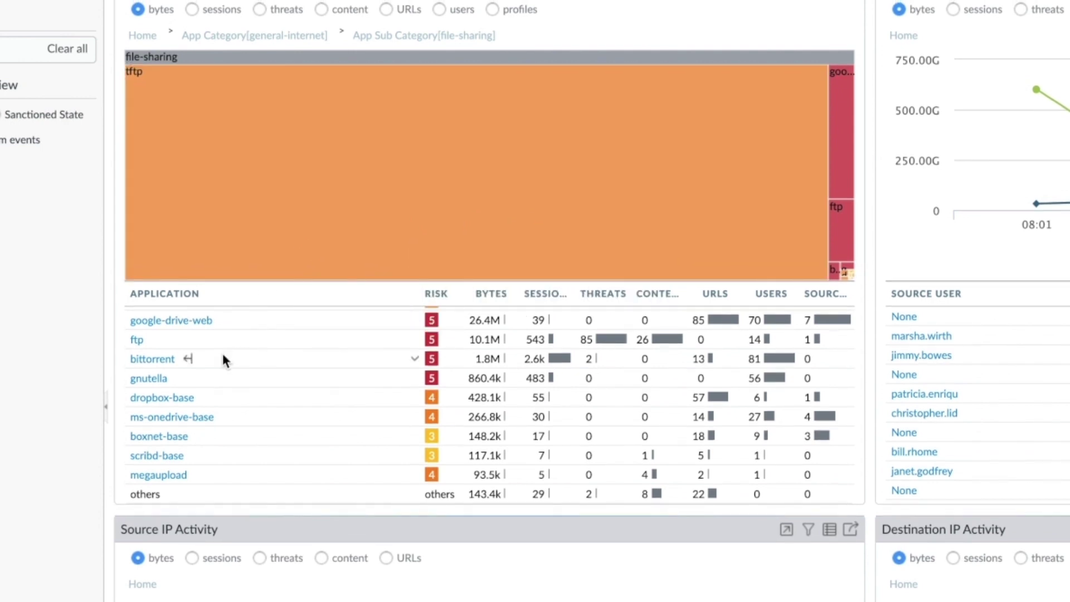
click(414, 358)
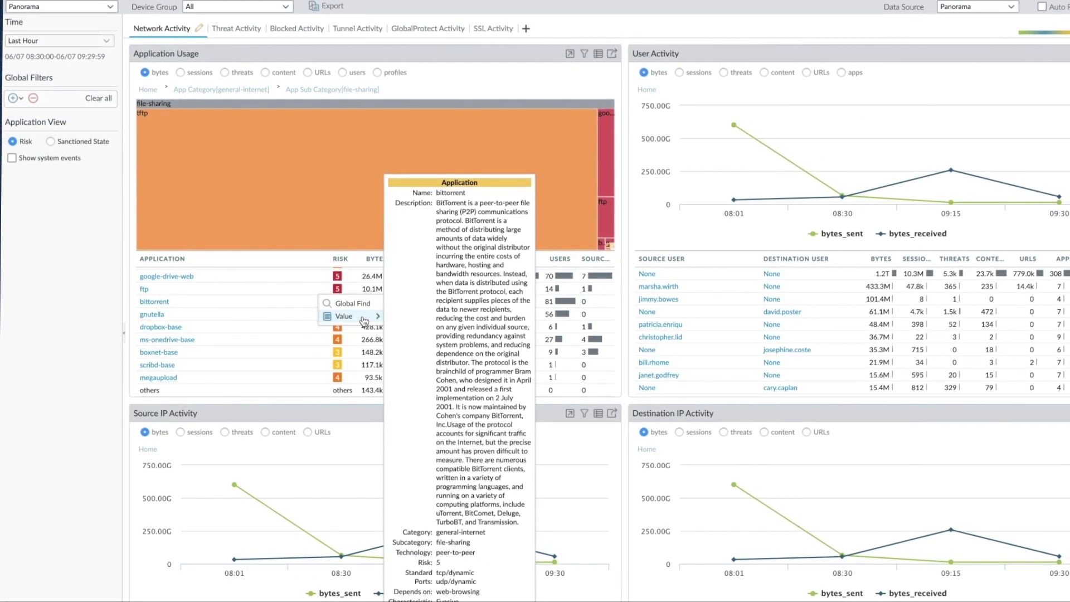
Close the bittorrent details card, scroll through the ACC widgets, and switch to the Monitor Traffic log
click(167, 267)
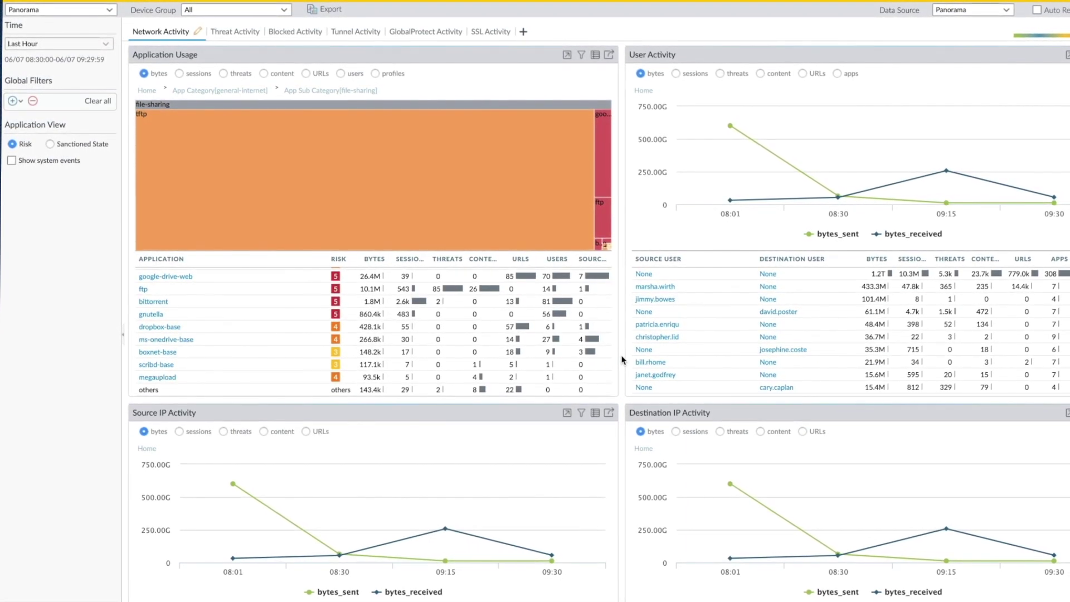
scroll(623, 359, down, 3)
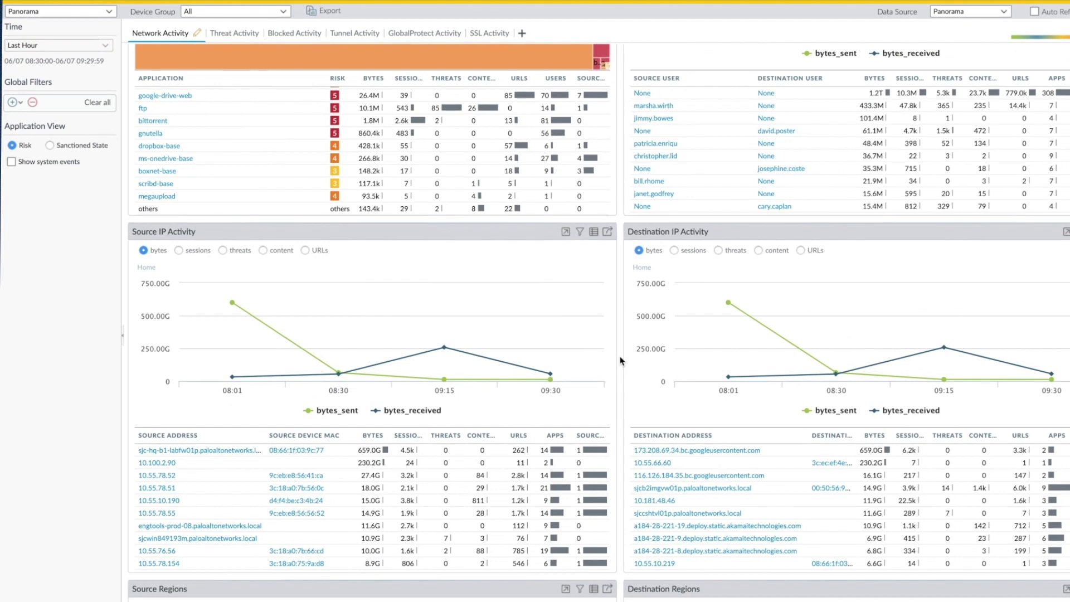
scroll(620, 361, down, 5)
scroll(618, 362, down, 4)
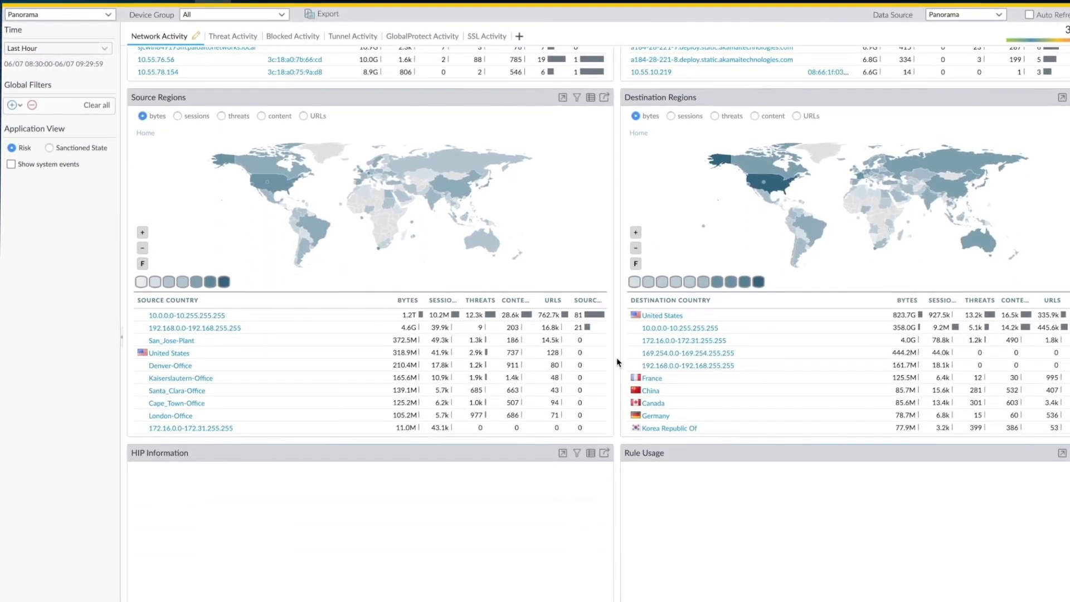
scroll(624, 373, down, 1)
click(245, 7)
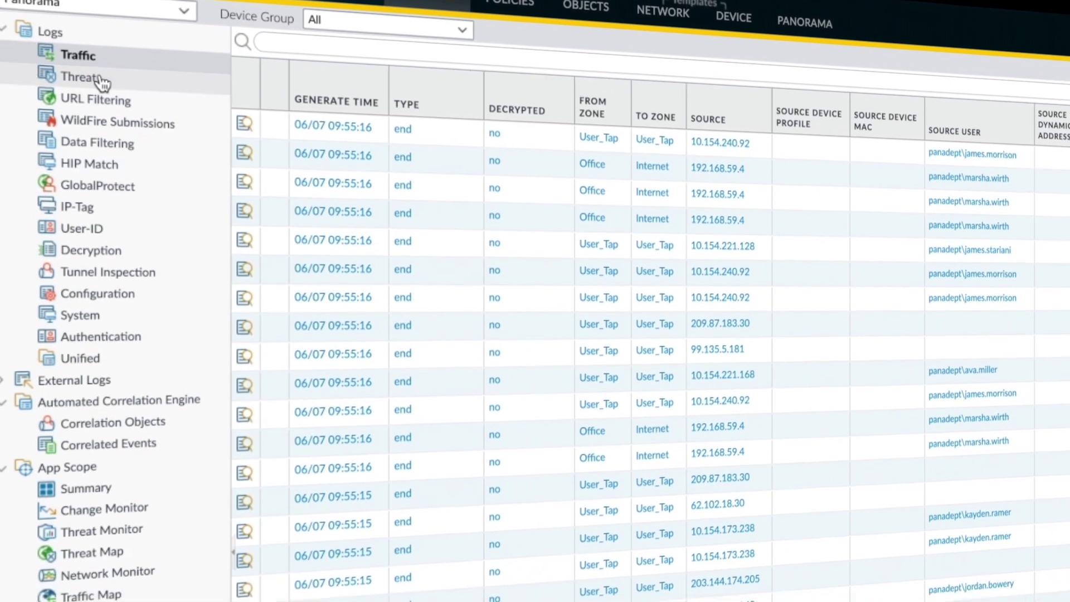
Go from the Threat log through the HTTP Applications report to the SaaS Application Usage PDF reports
click(99, 81)
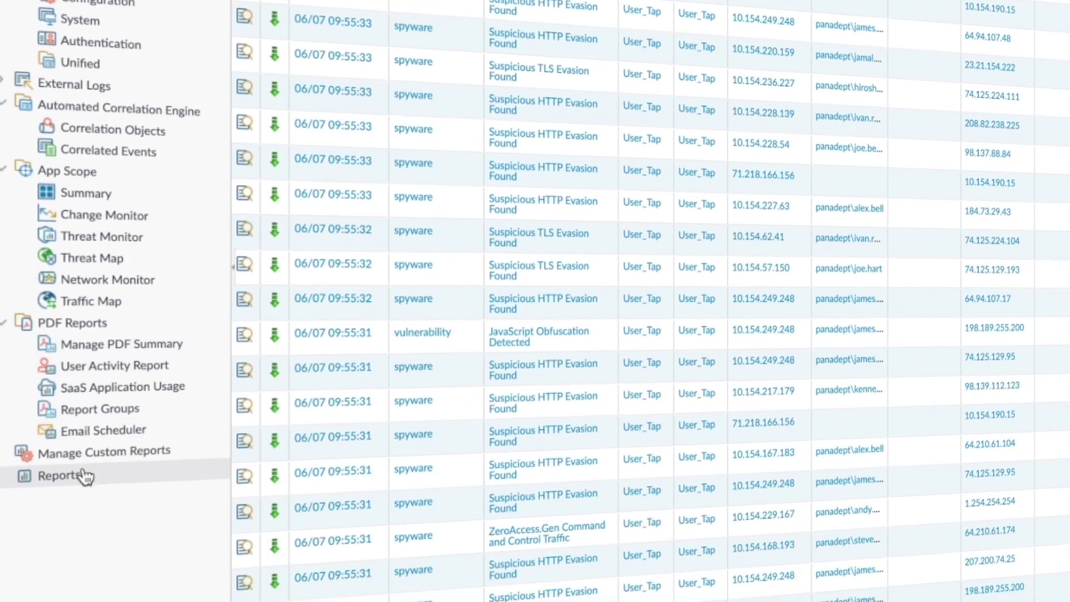
click(84, 476)
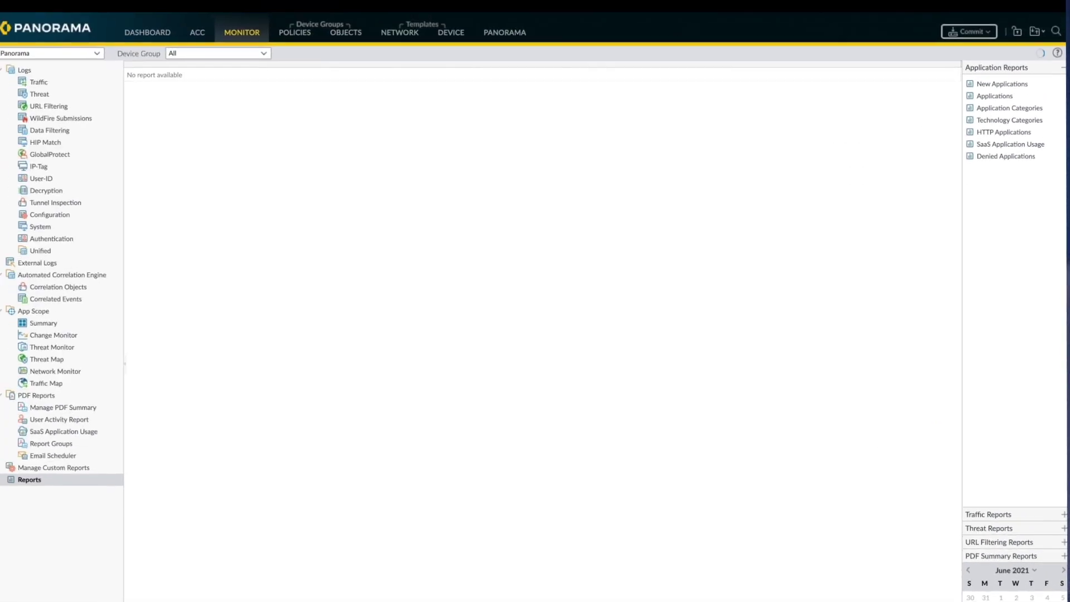
click(993, 133)
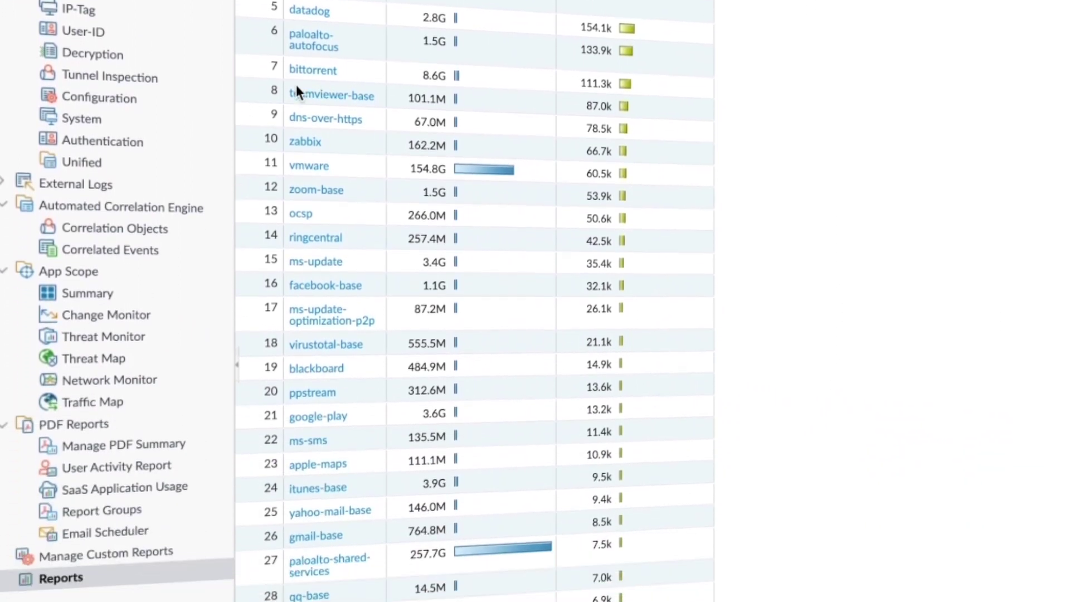
click(150, 491)
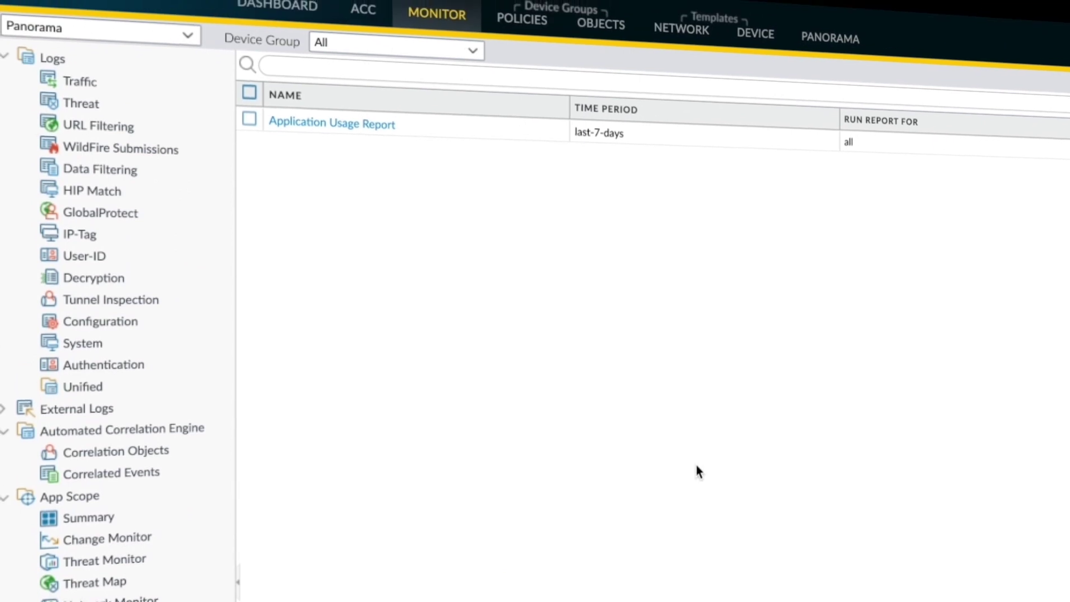
Run the Application Usage Report immediately and scroll through its risky-application pages
click(371, 125)
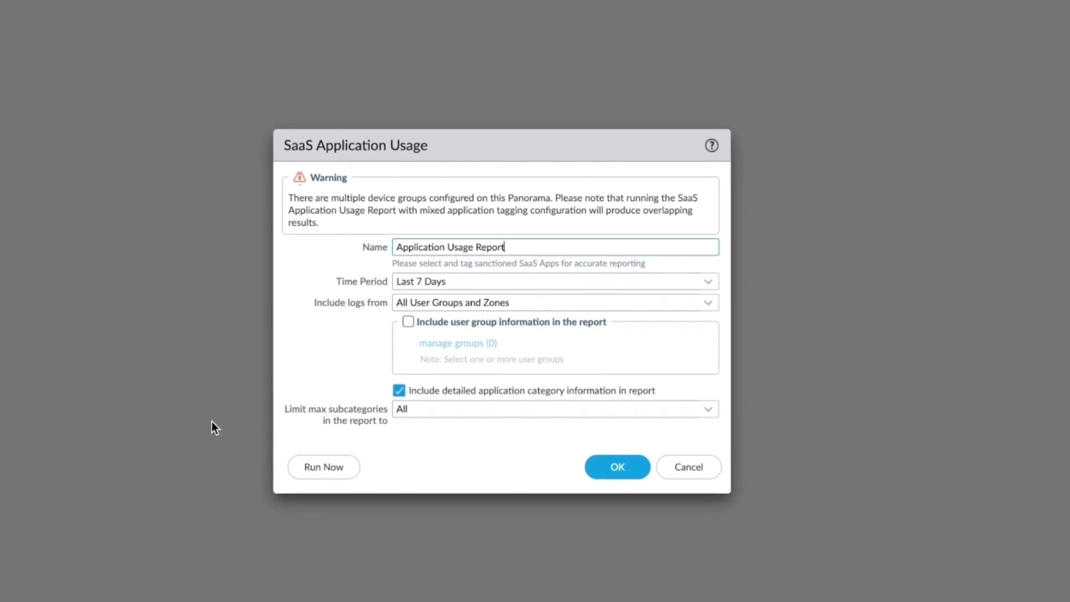
click(310, 465)
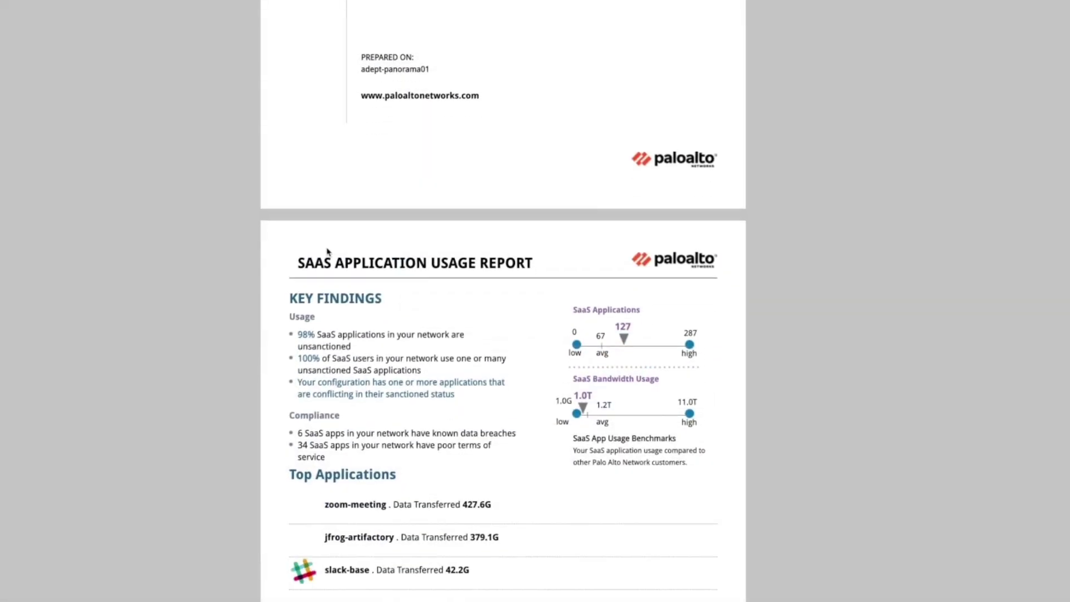
scroll(328, 251, down, 5)
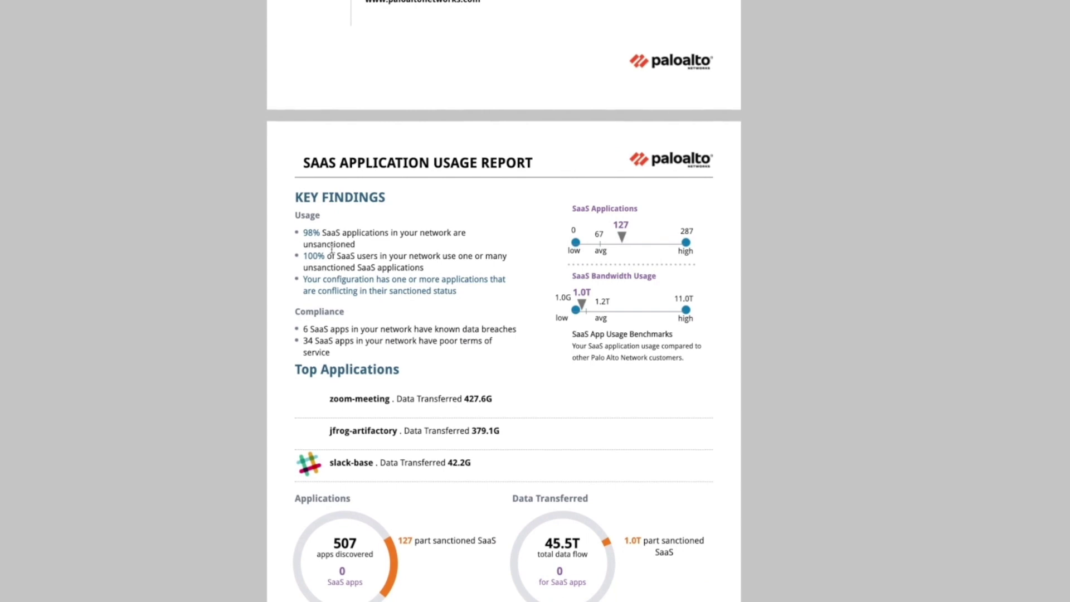
scroll(333, 249, down, 5)
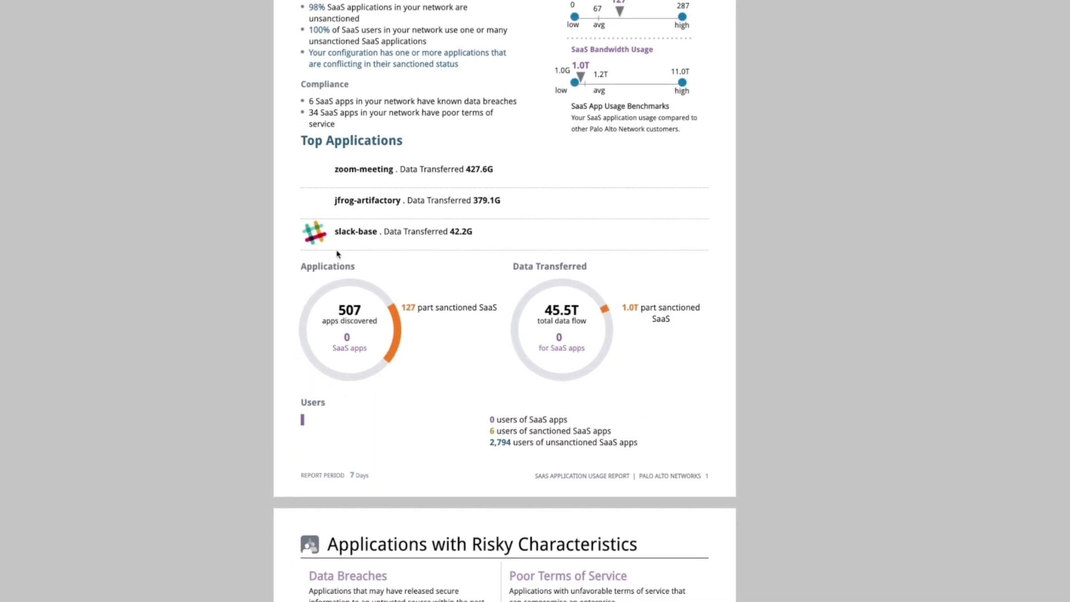
scroll(338, 254, down, 10)
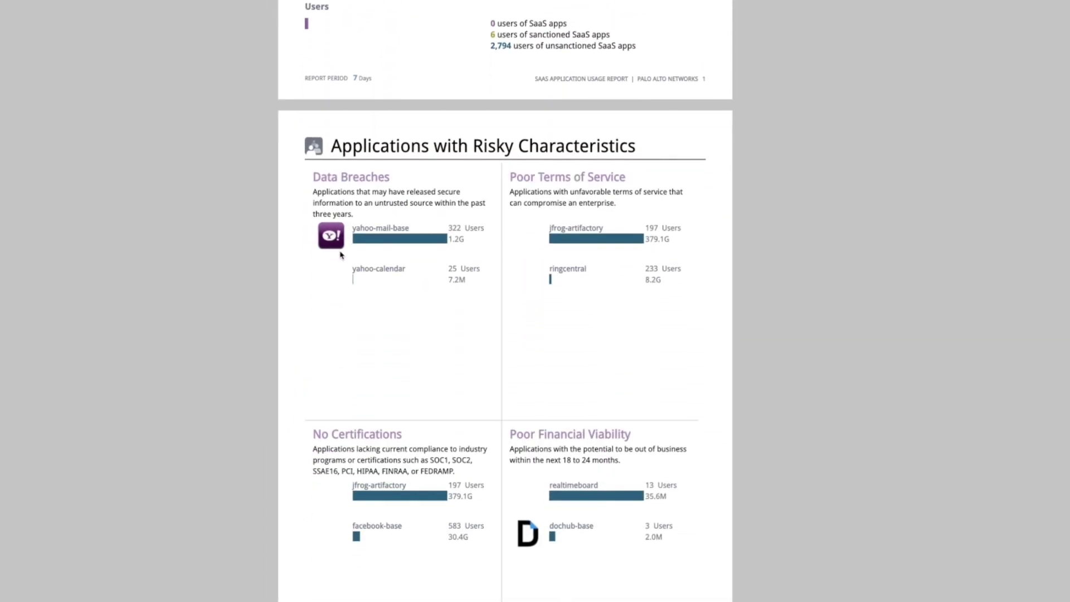
scroll(342, 255, down, 13)
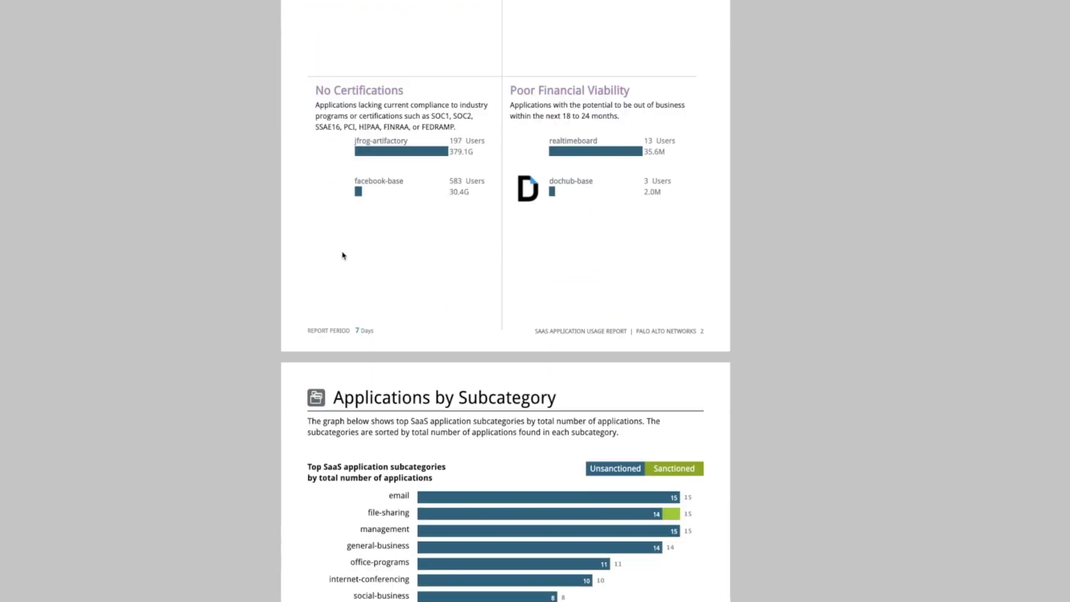
scroll(343, 252, down, 3)
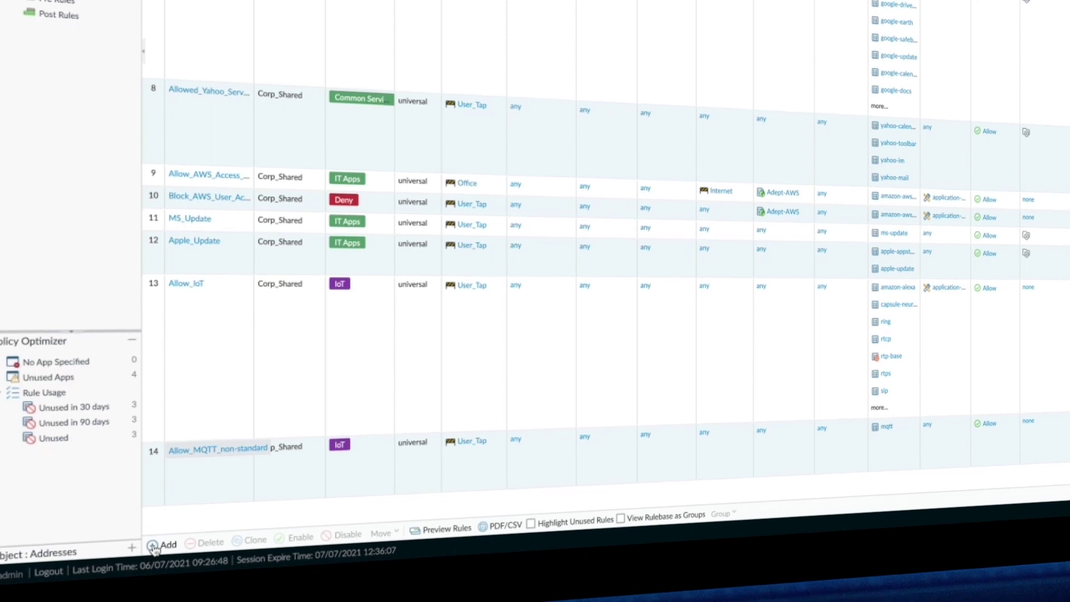
Add a new security policy rule named 'web to db' with the cloud tag
click(153, 541)
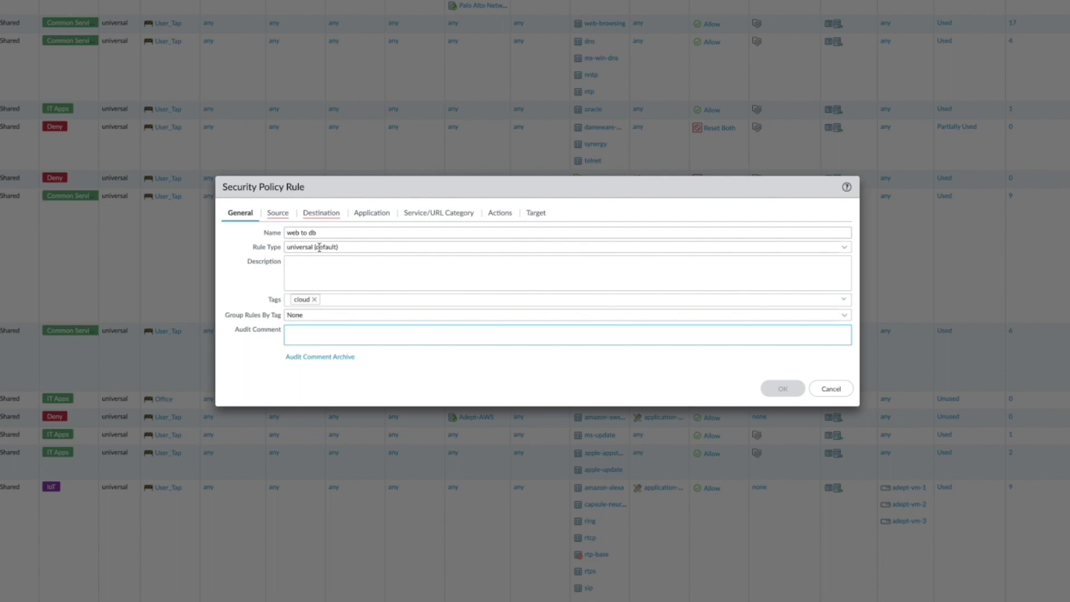
Set the rule's source to any zone with the address 'cloud web servers'
click(278, 214)
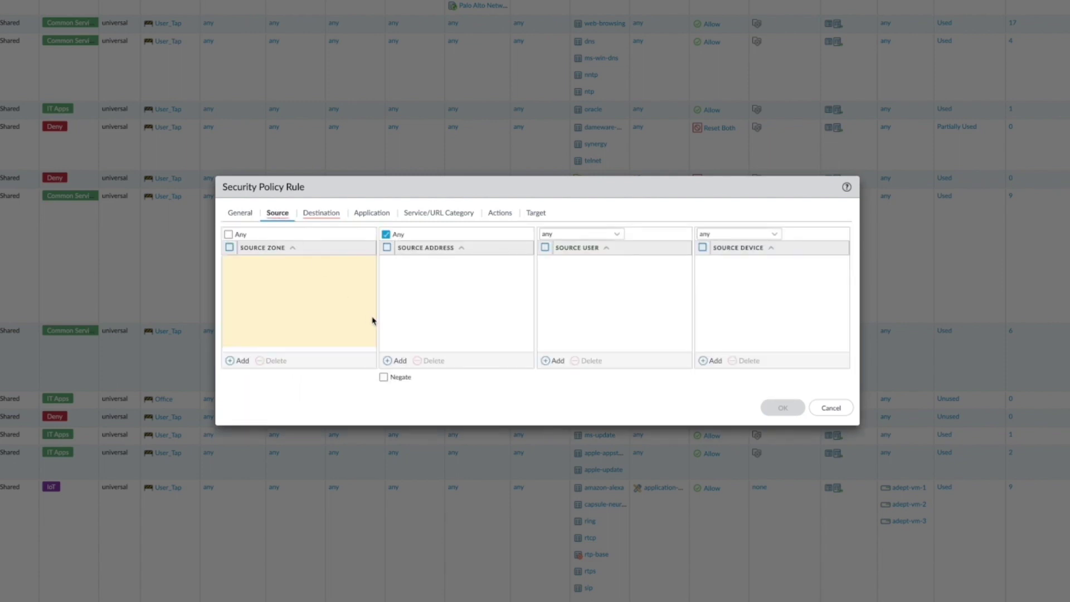
click(230, 235)
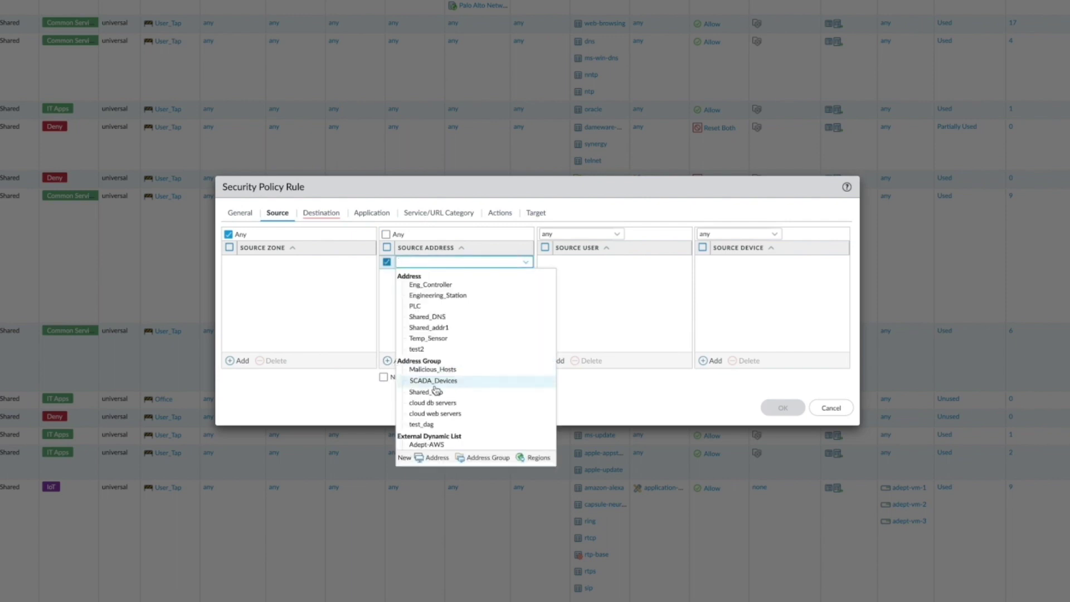
click(427, 413)
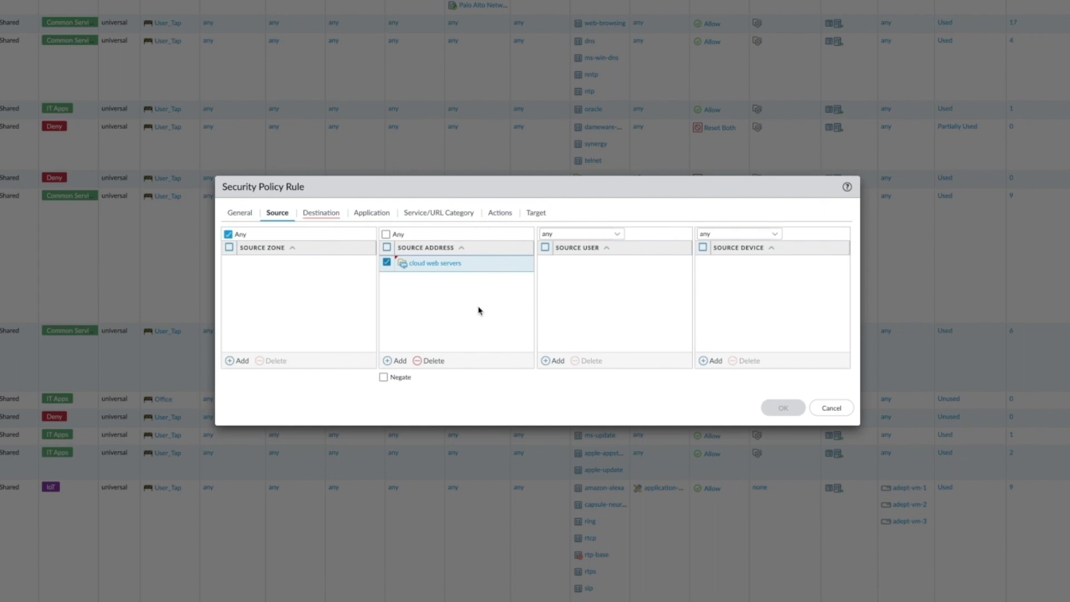
Set the rule's destination to any zone with the address 'cloud db servers'
click(326, 216)
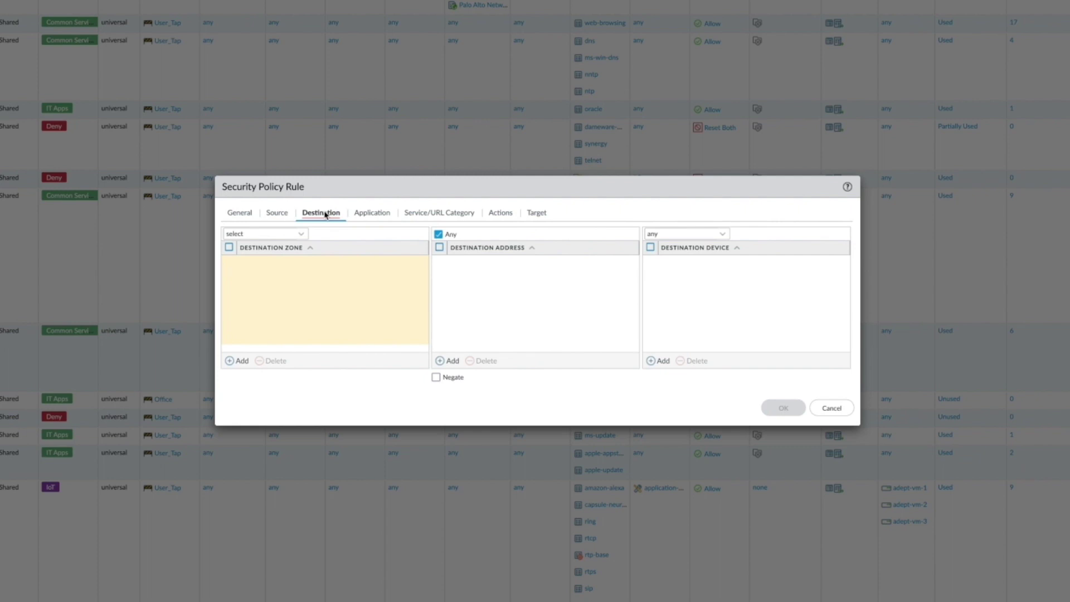
click(243, 264)
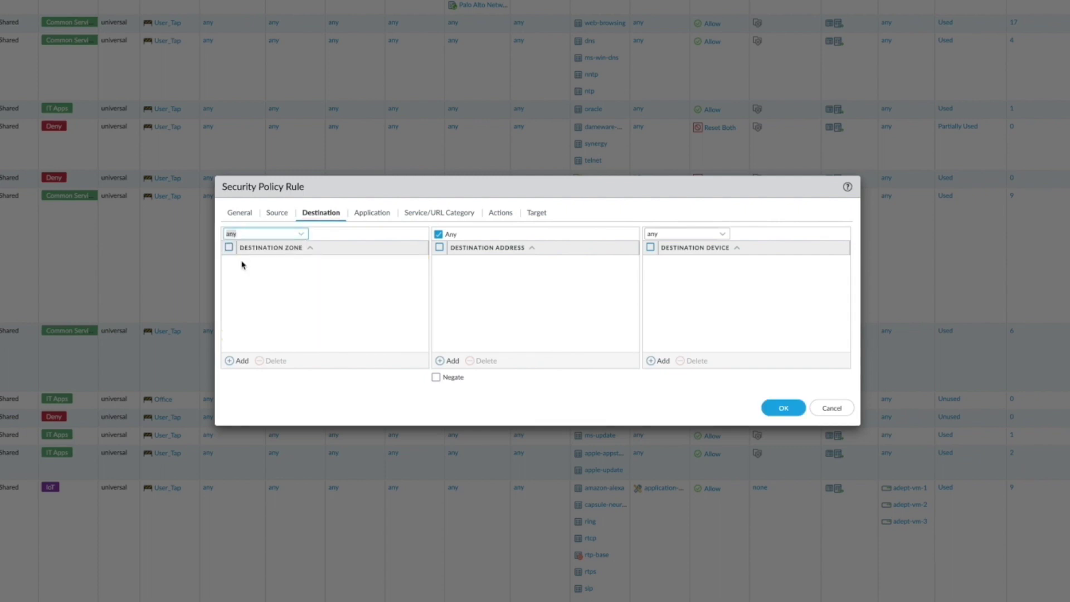
click(439, 361)
click(482, 403)
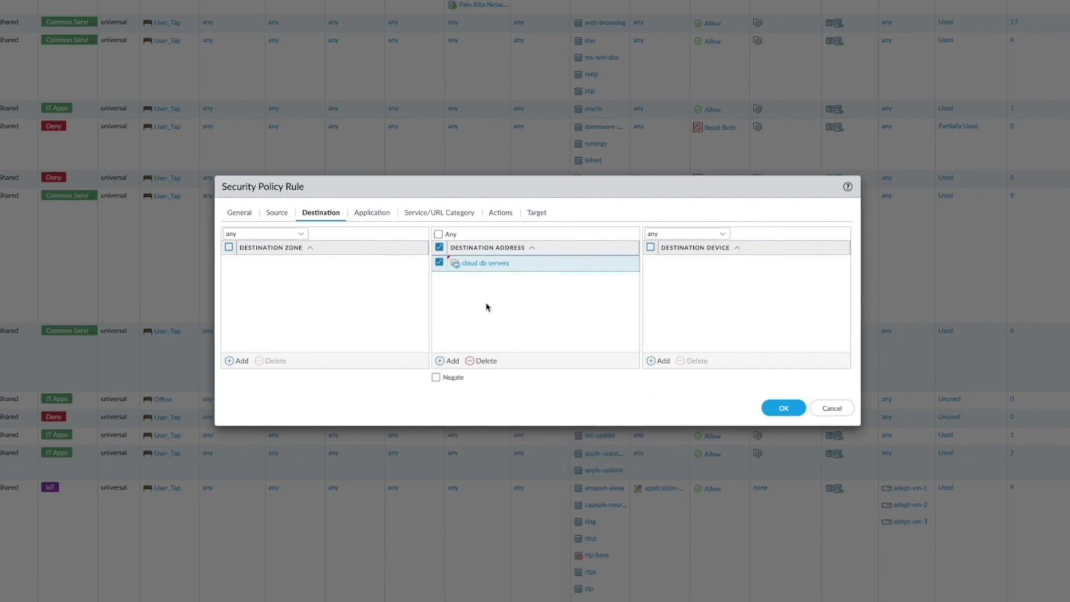
click(372, 213)
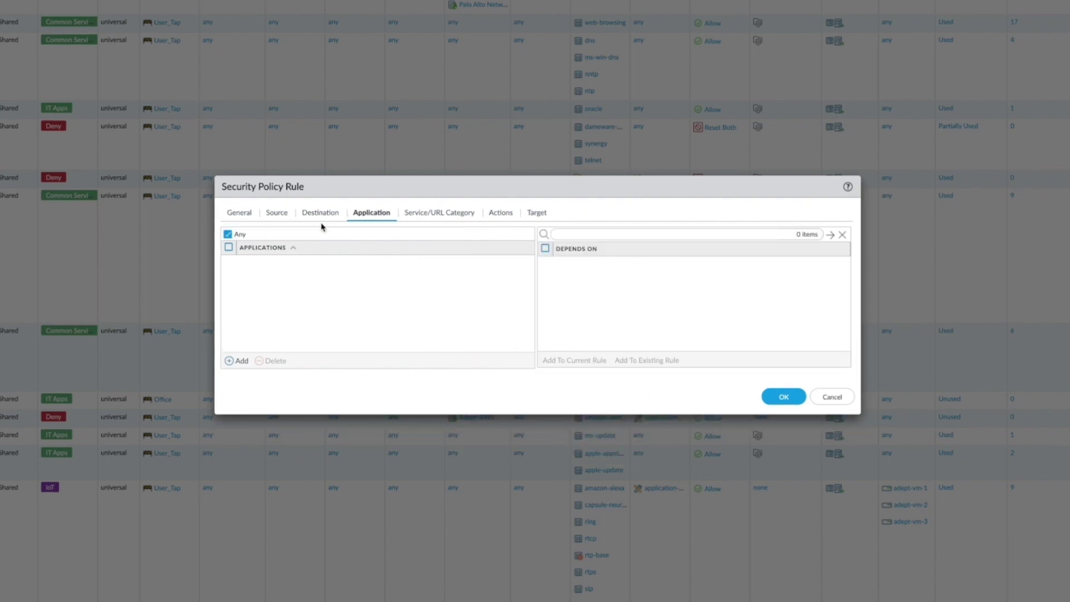
Replace Any with postgres as the rule's only application
click(229, 234)
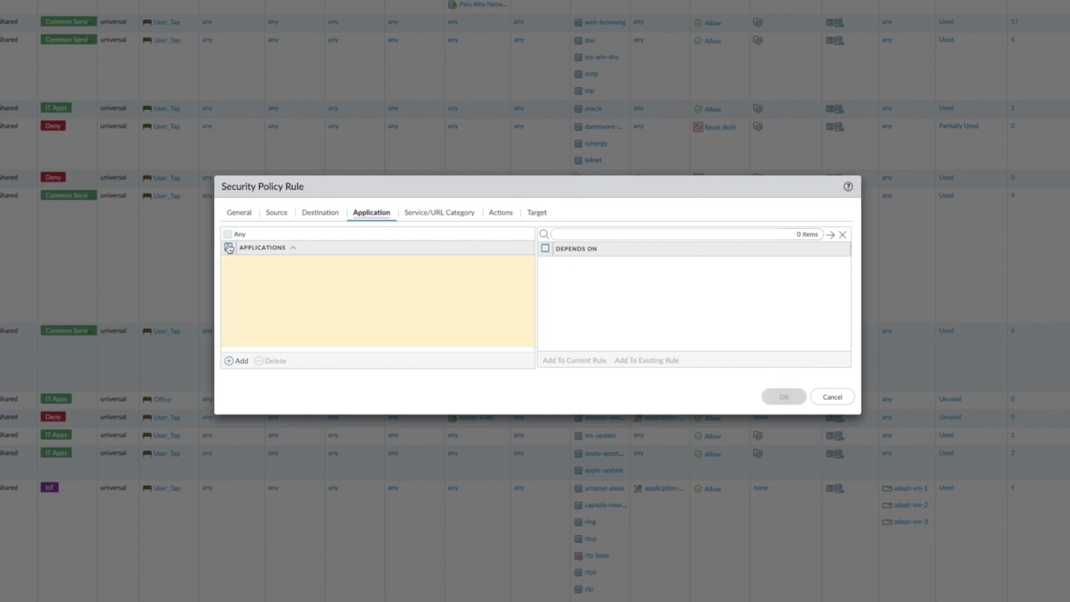
click(232, 361)
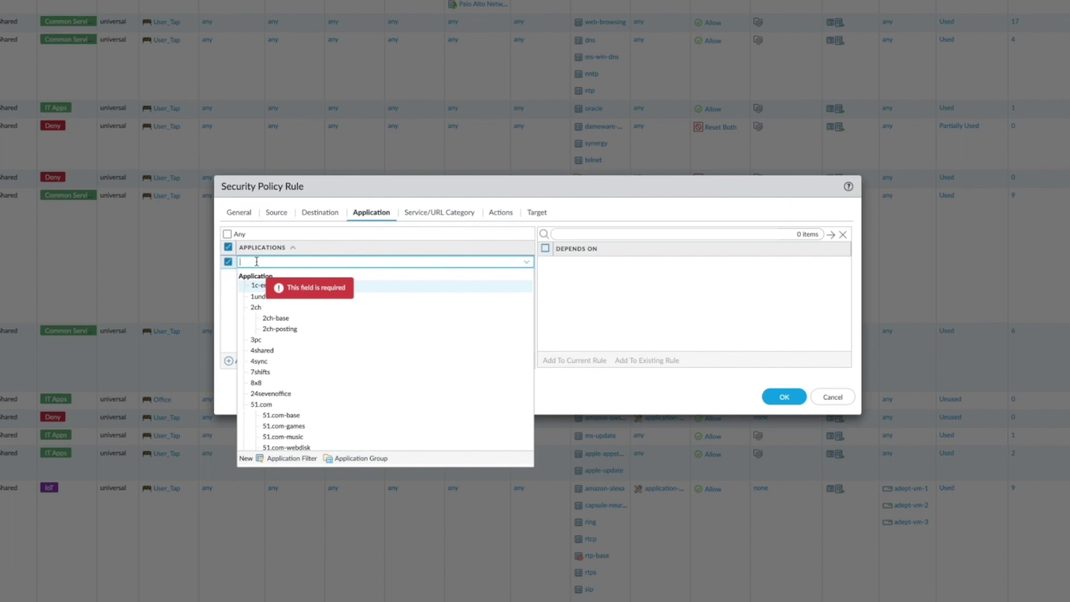
text(postgre)
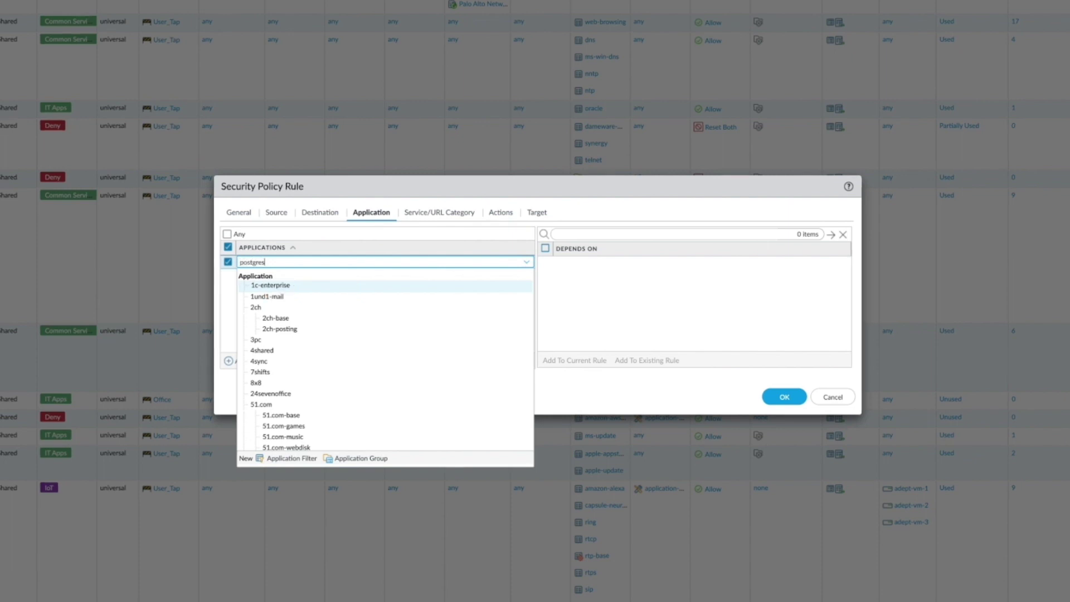
text(s)
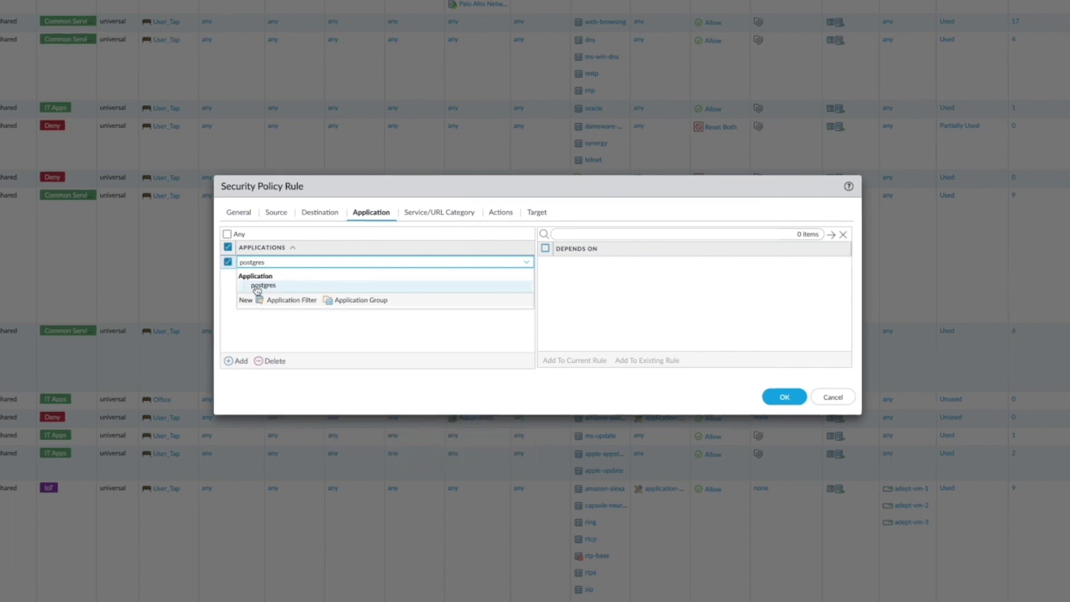
click(256, 286)
click(294, 293)
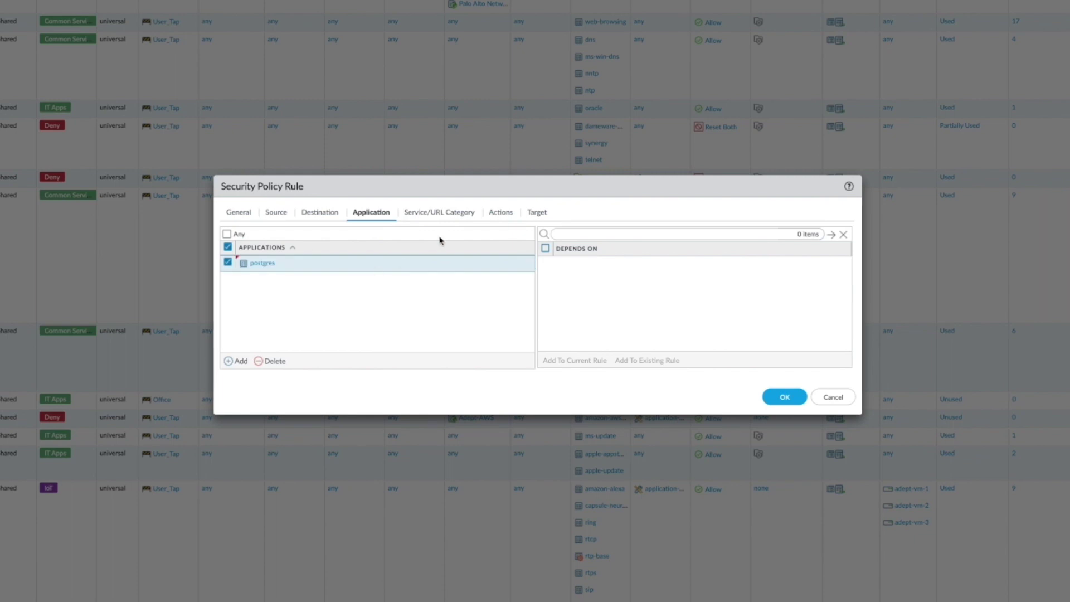
Keep application-default as the rule's service, then view its Allow action settings
click(443, 218)
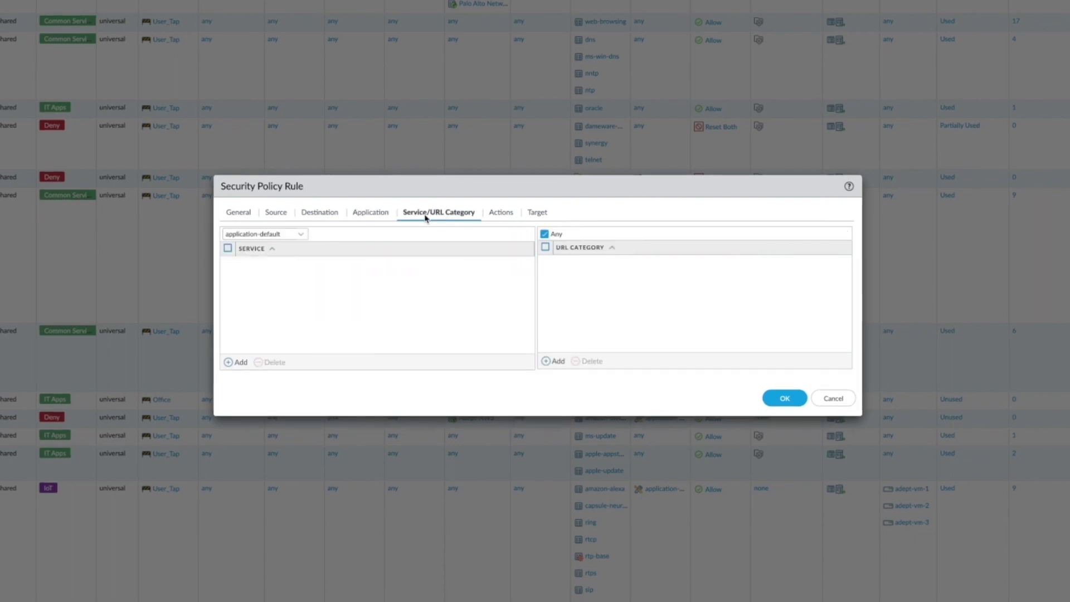
click(302, 237)
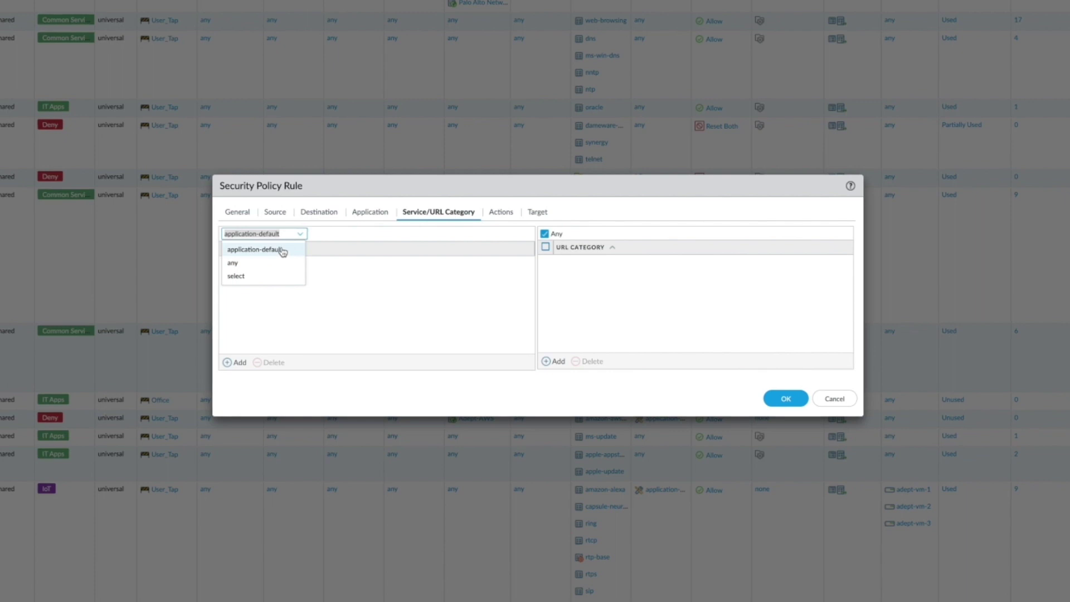
click(283, 252)
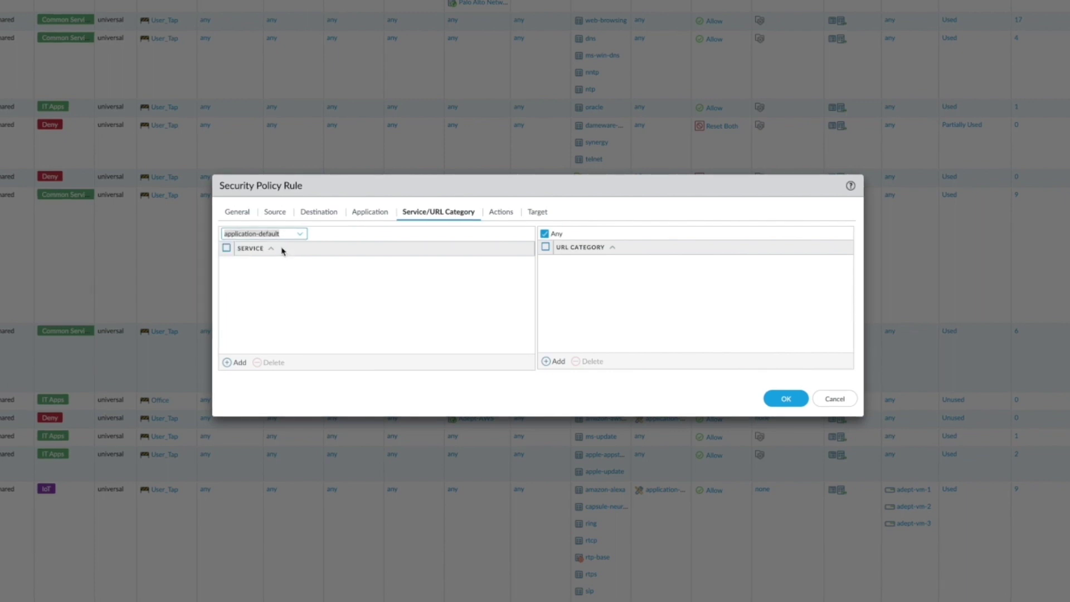
click(282, 251)
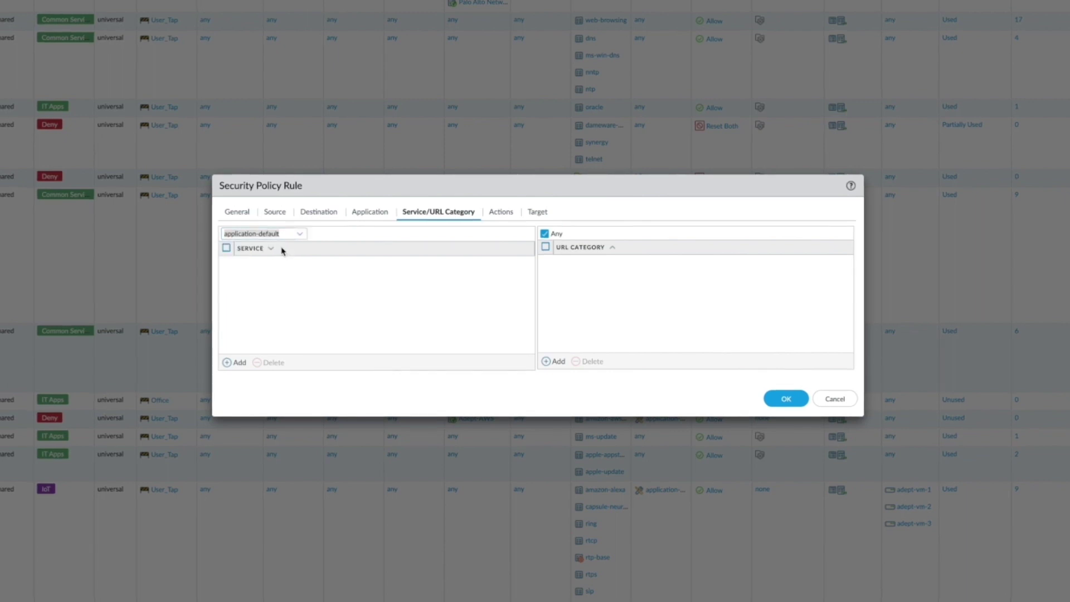
click(449, 239)
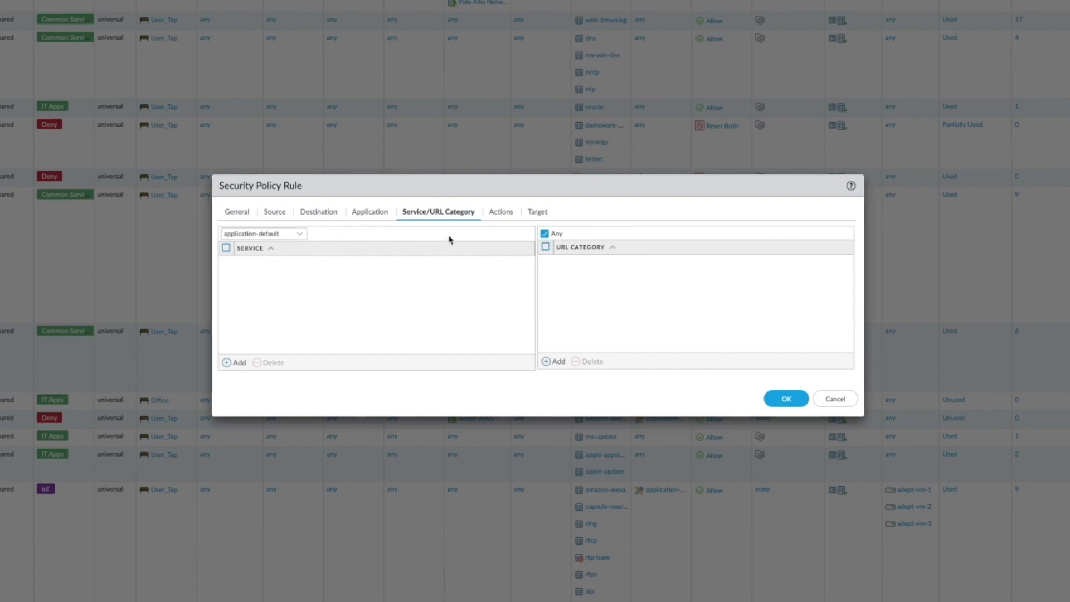
click(501, 213)
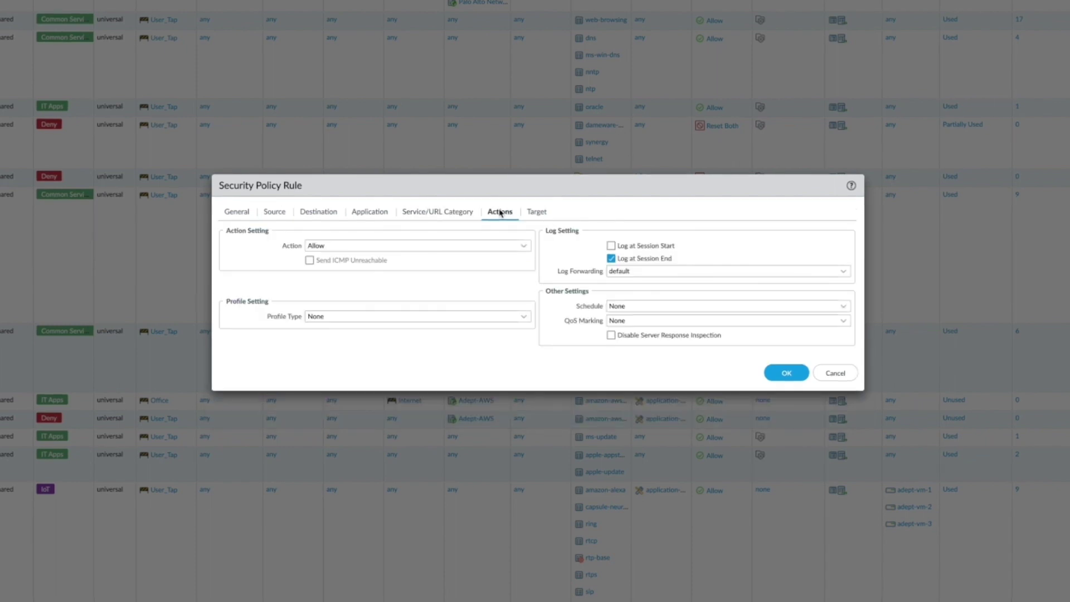
click(524, 246)
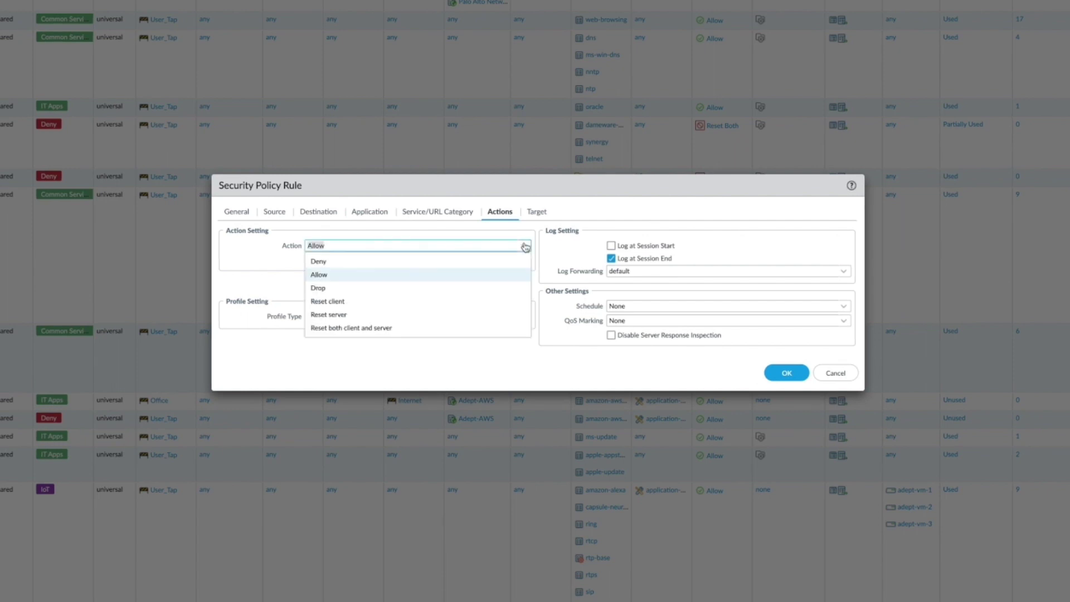
click(470, 276)
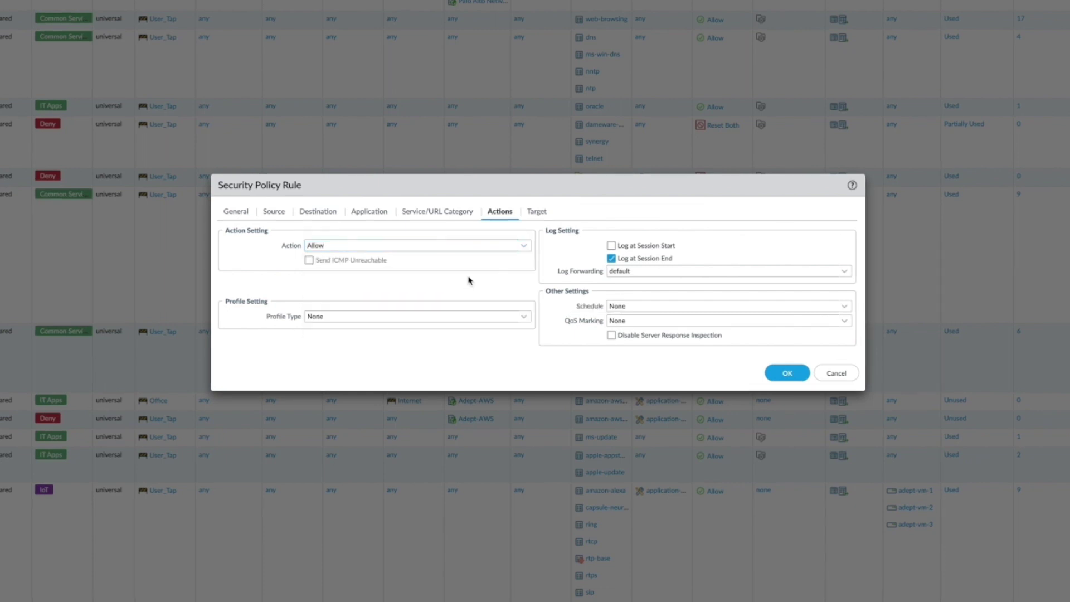